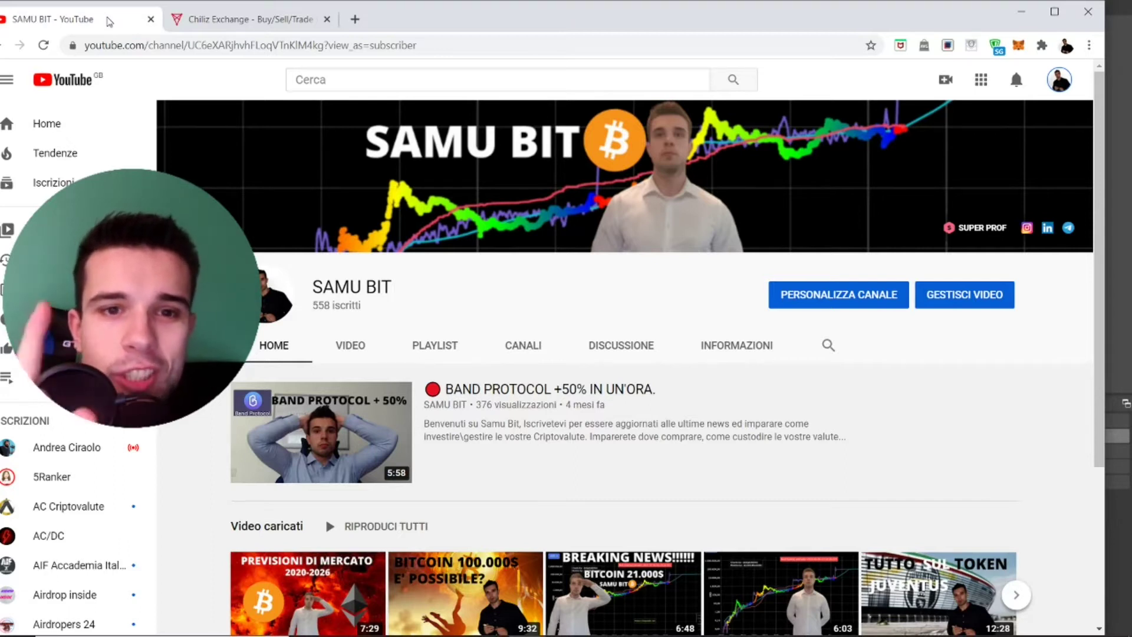
Switch to the Chiliz Exchange balance page and examine the account's estimated total value.
{"action": "left_click", "coordinate": [204, 18]}
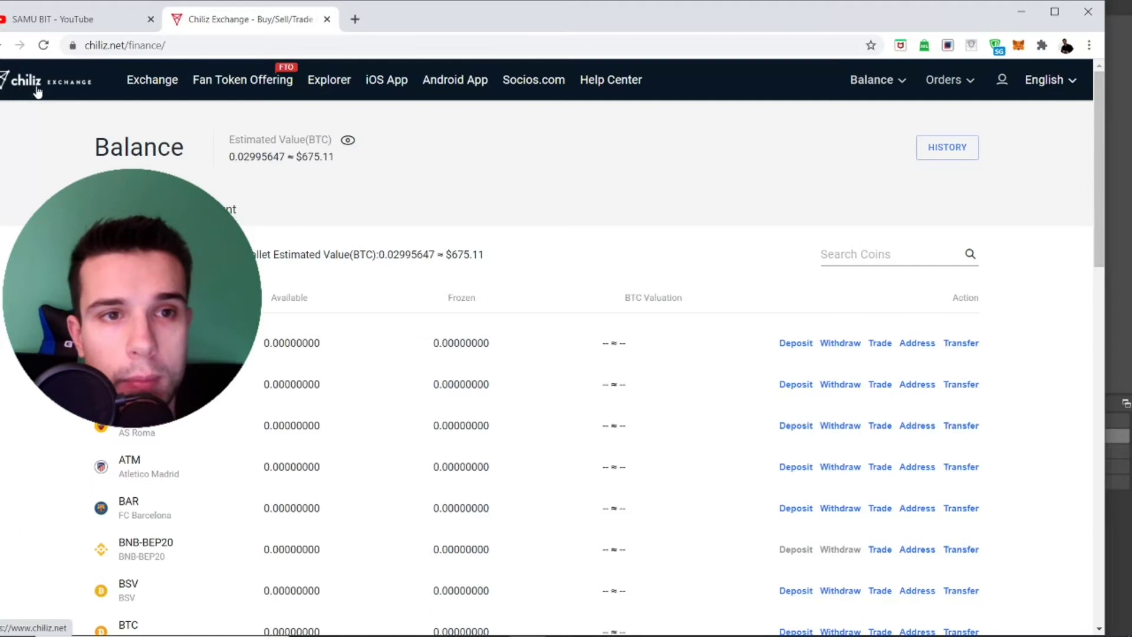
{"action": "scroll", "coordinate": [49, 87], "scroll_direction": "down", "scroll_amount": 3}
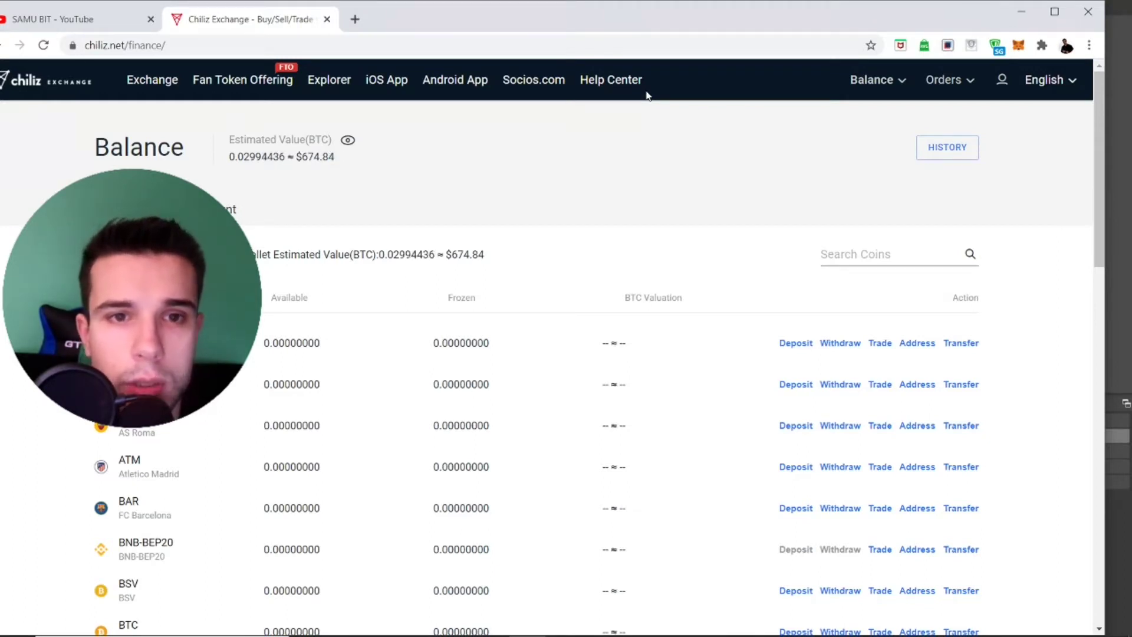
{"action": "scroll", "coordinate": [647, 96], "scroll_direction": "up", "scroll_amount": 6}
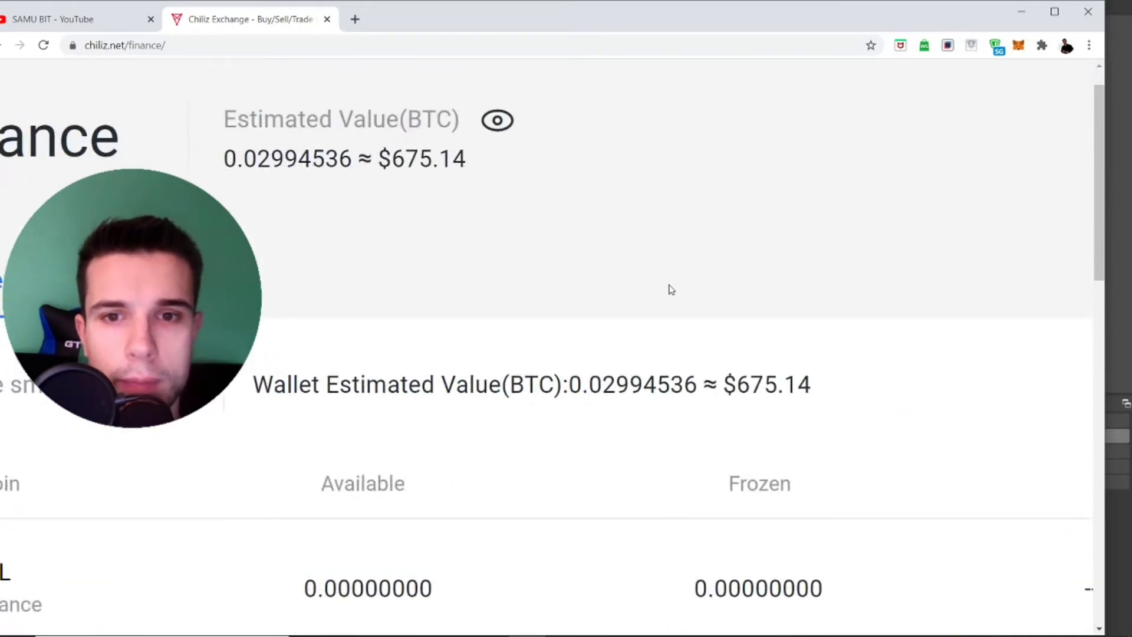
{"action": "scroll", "coordinate": [670, 289], "scroll_direction": "down", "scroll_amount": 5}
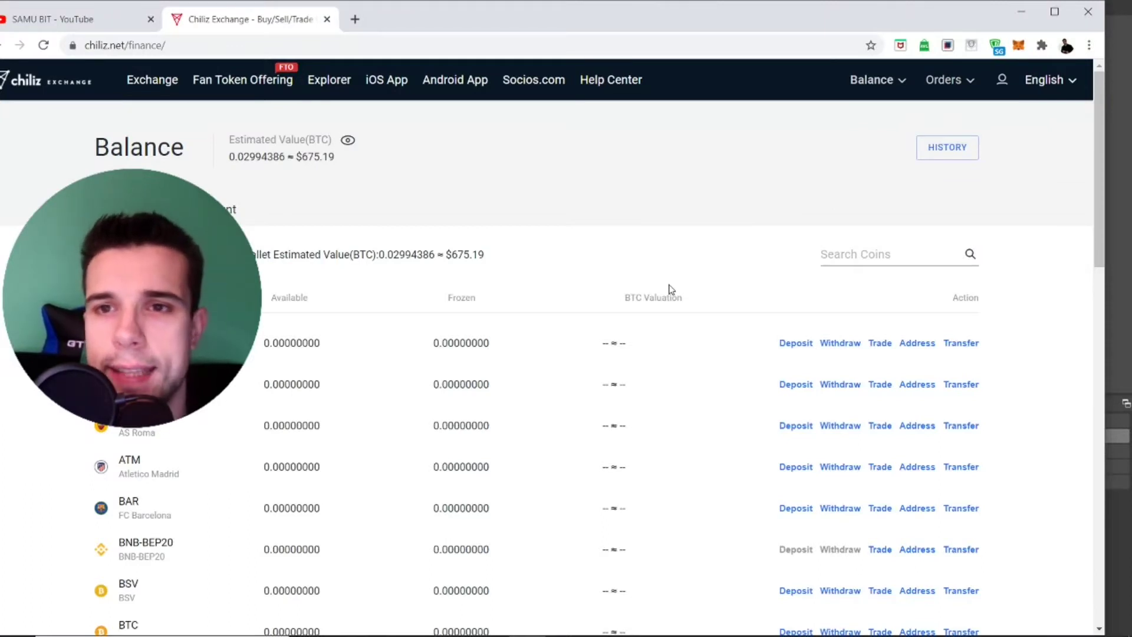
Open the wallet balance and review the holdings of the listed coins, including CHZ, JUV and USDT.
{"action": "mouse_move", "coordinate": [897, 88]}
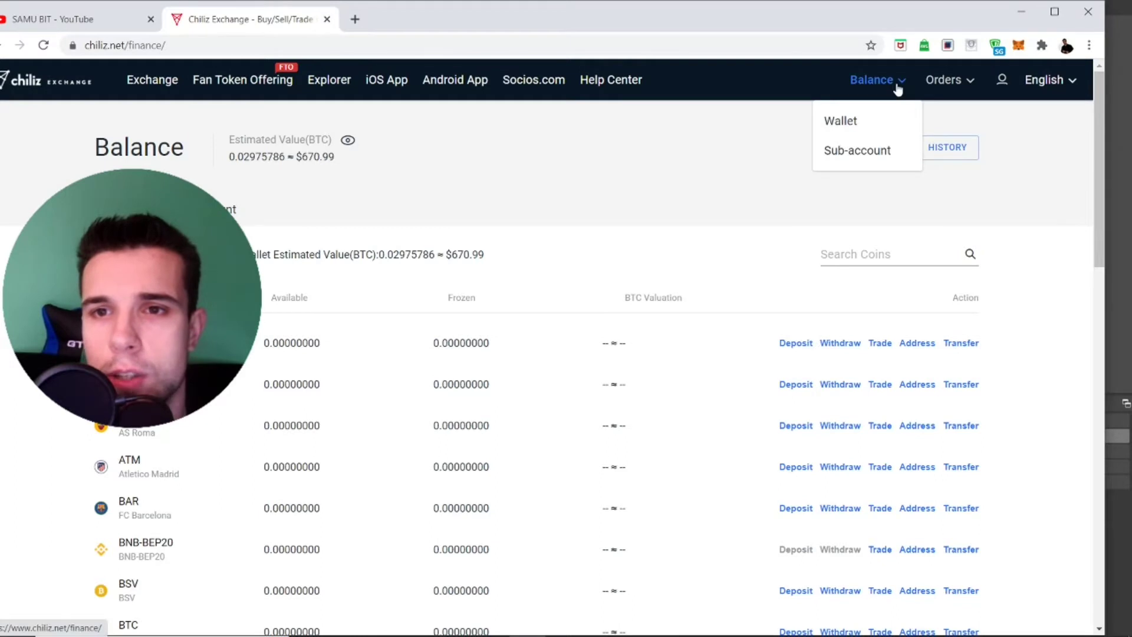
{"action": "left_click", "coordinate": [852, 121]}
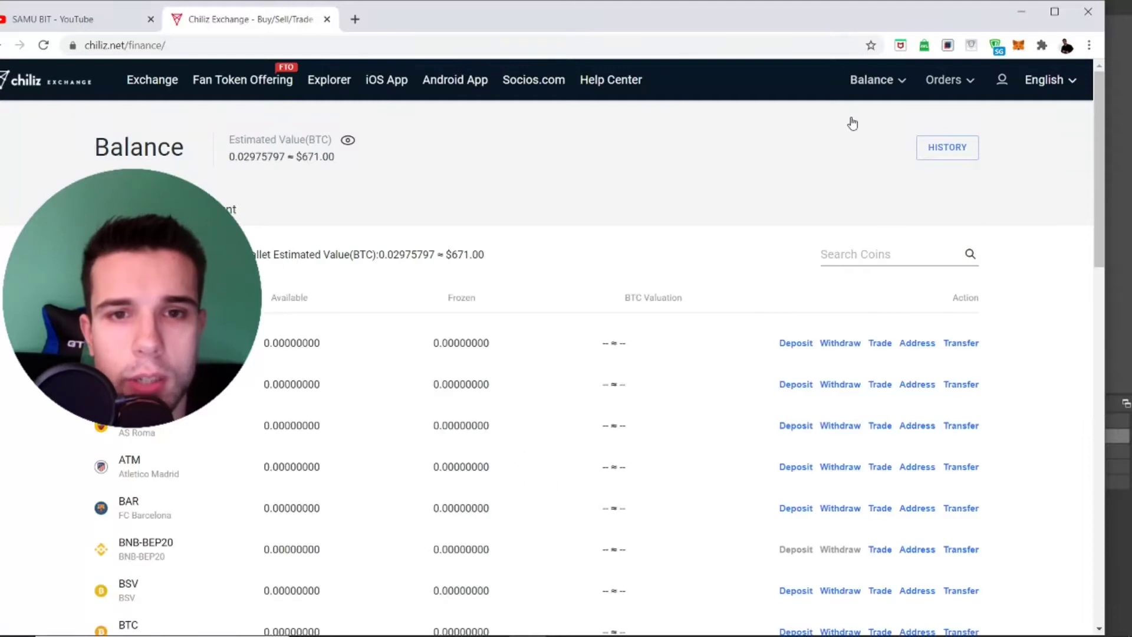
{"action": "left_click_drag", "start_coordinate": [1101, 159], "coordinate": [1102, 199]}
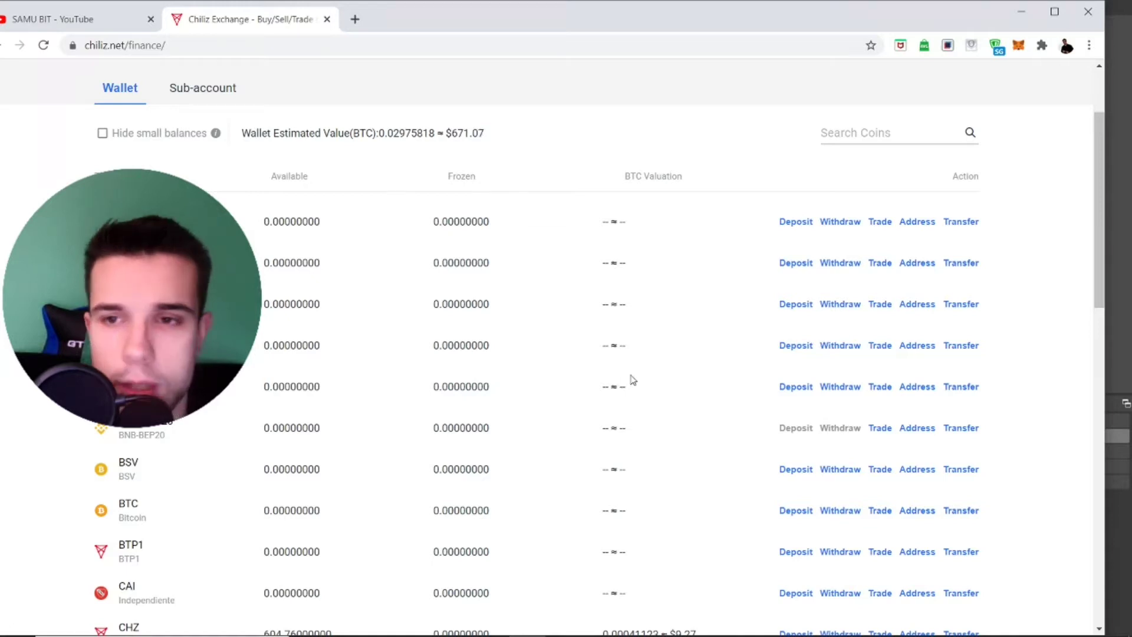
{"action": "left_click_drag", "start_coordinate": [1098, 302], "coordinate": [1098, 476]}
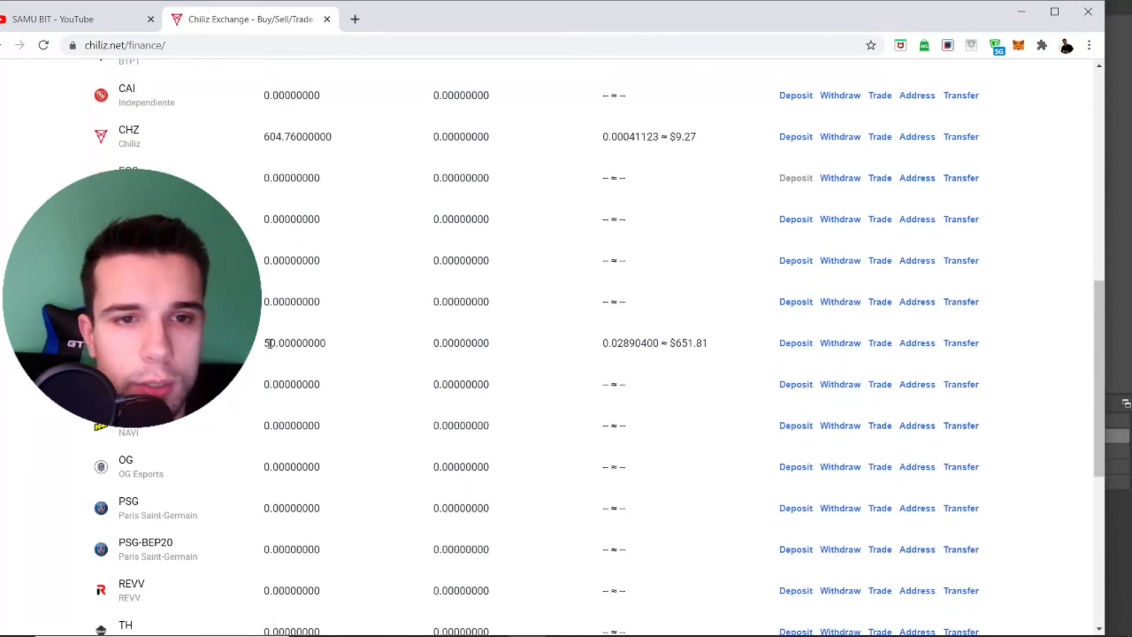
{"action": "scroll", "coordinate": [268, 343], "scroll_direction": "up", "scroll_amount": 3}
{"action": "scroll", "coordinate": [268, 343], "scroll_direction": "down", "scroll_amount": 3}
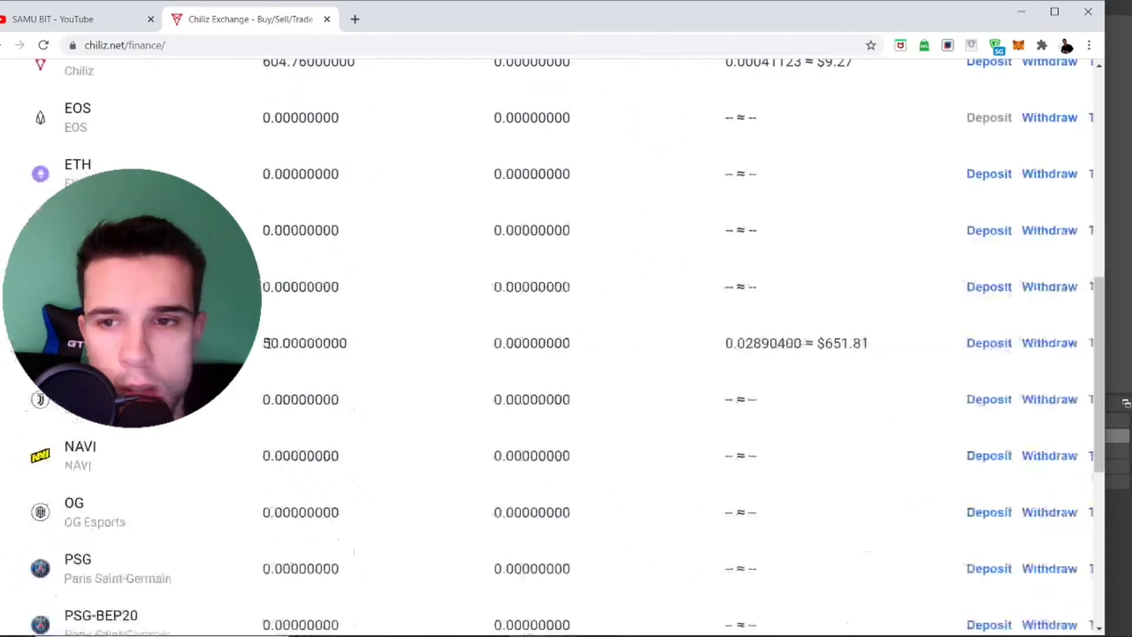
{"action": "left_click_drag", "start_coordinate": [1099, 379], "coordinate": [1080, 313]}
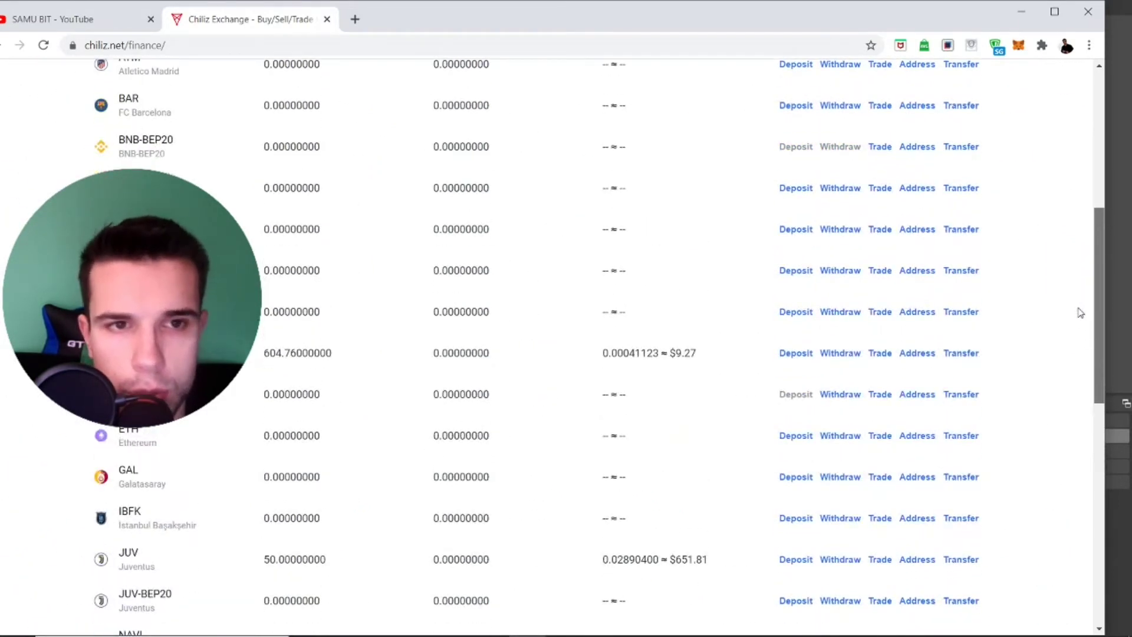
{"action": "left_click_drag", "start_coordinate": [1080, 313], "coordinate": [1084, 450]}
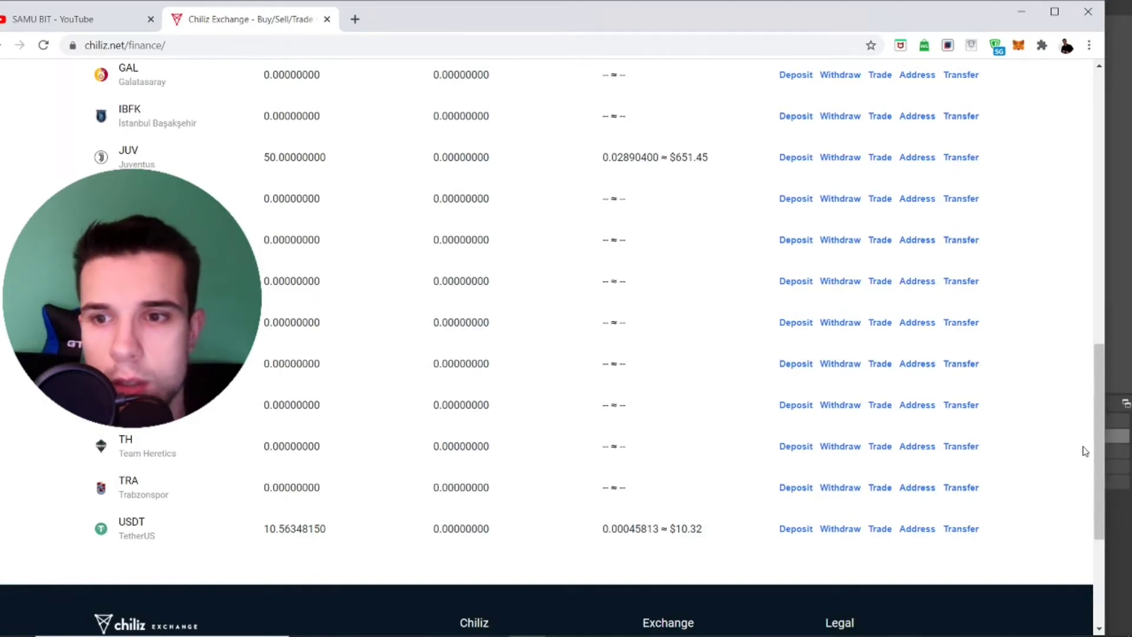
{"action": "left_click_drag", "start_coordinate": [1095, 454], "coordinate": [1099, 297]}
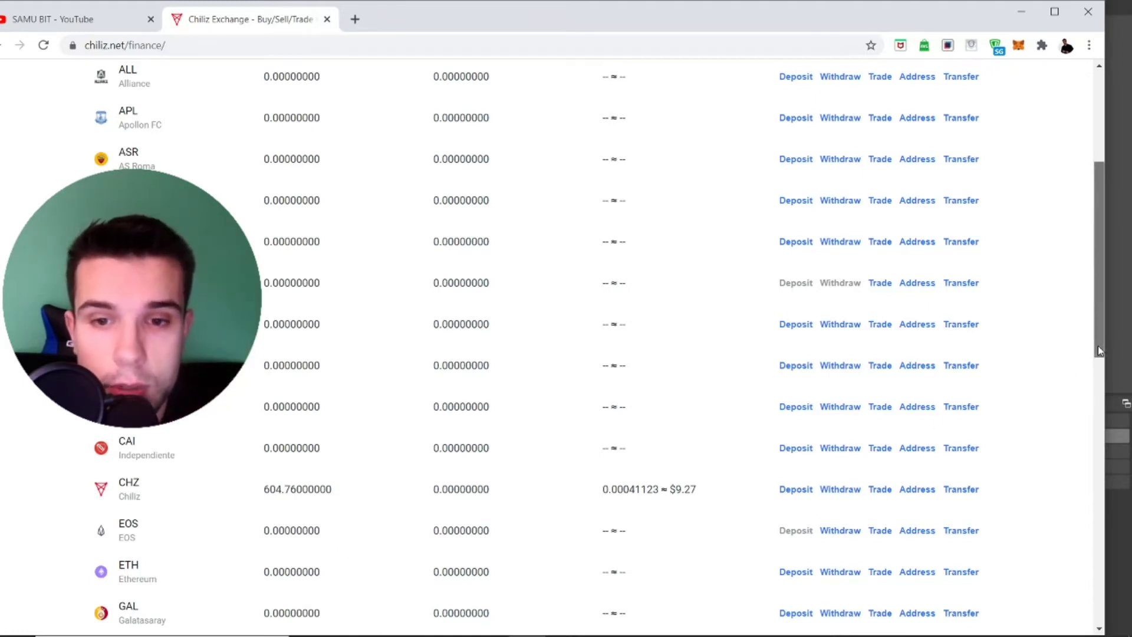
{"action": "left_click_drag", "start_coordinate": [1098, 348], "coordinate": [1098, 376]}
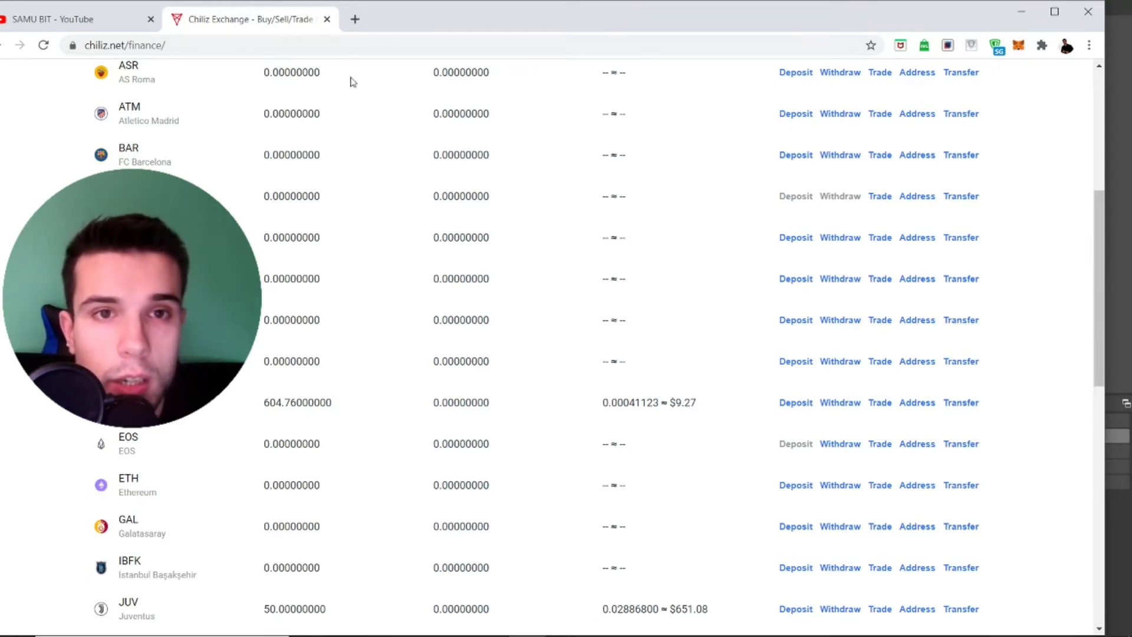
Search the web for "gastracker" in a new browser tab.
{"action": "left_click", "coordinate": [355, 19]}
{"action": "left_click", "coordinate": [330, 46]}
{"action": "type", "text": "gas"}
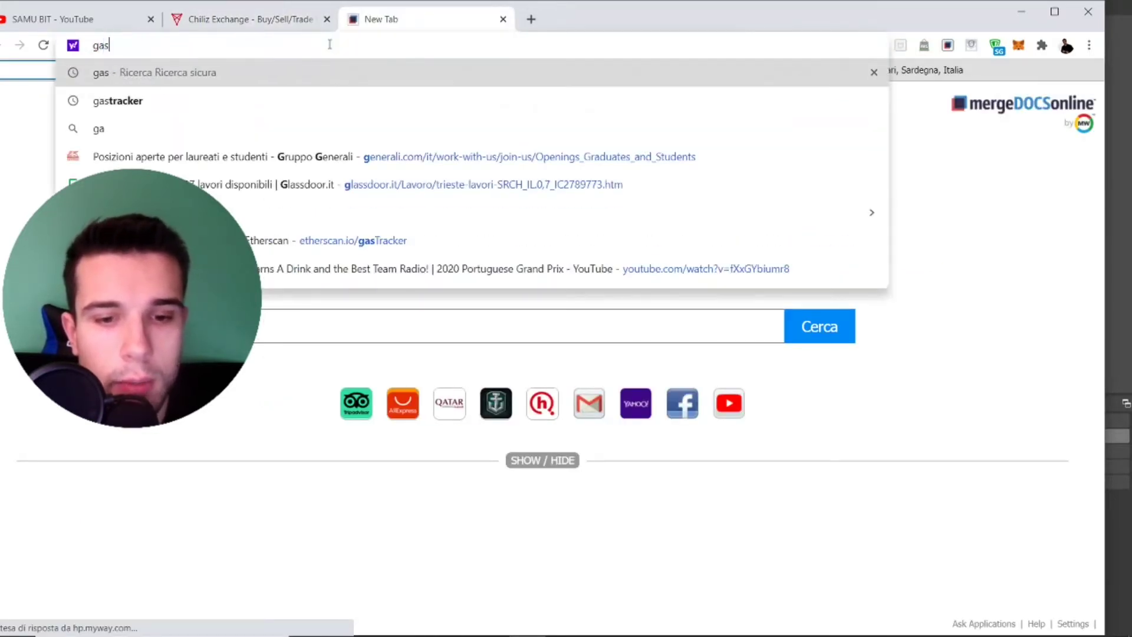
{"action": "type", "text": "tracker"}
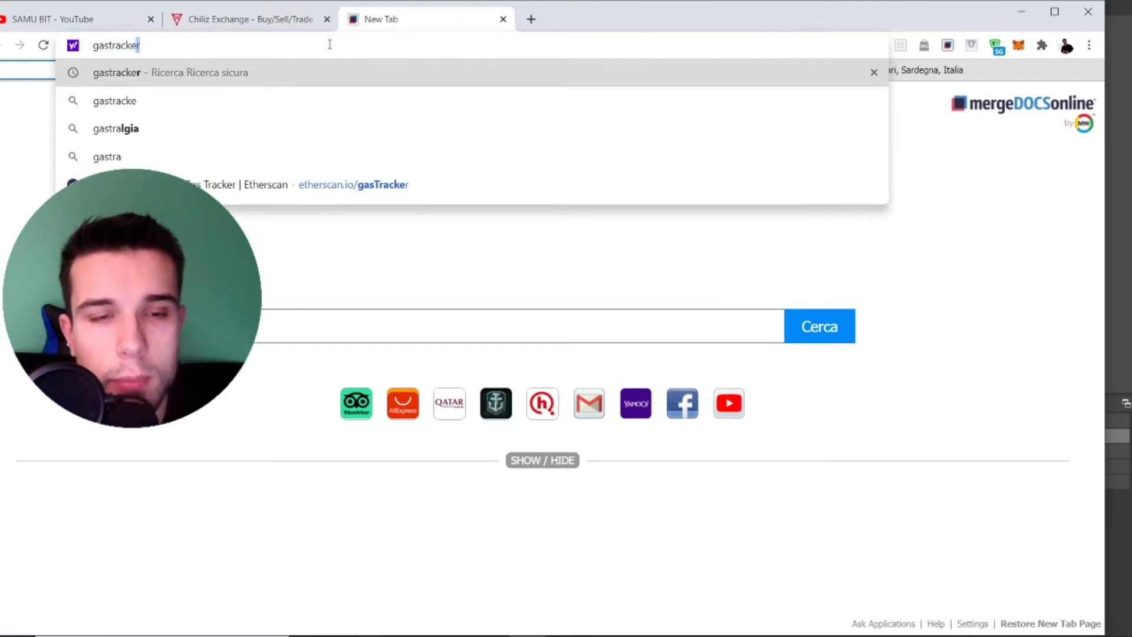
{"action": "left_click", "coordinate": [169, 74]}
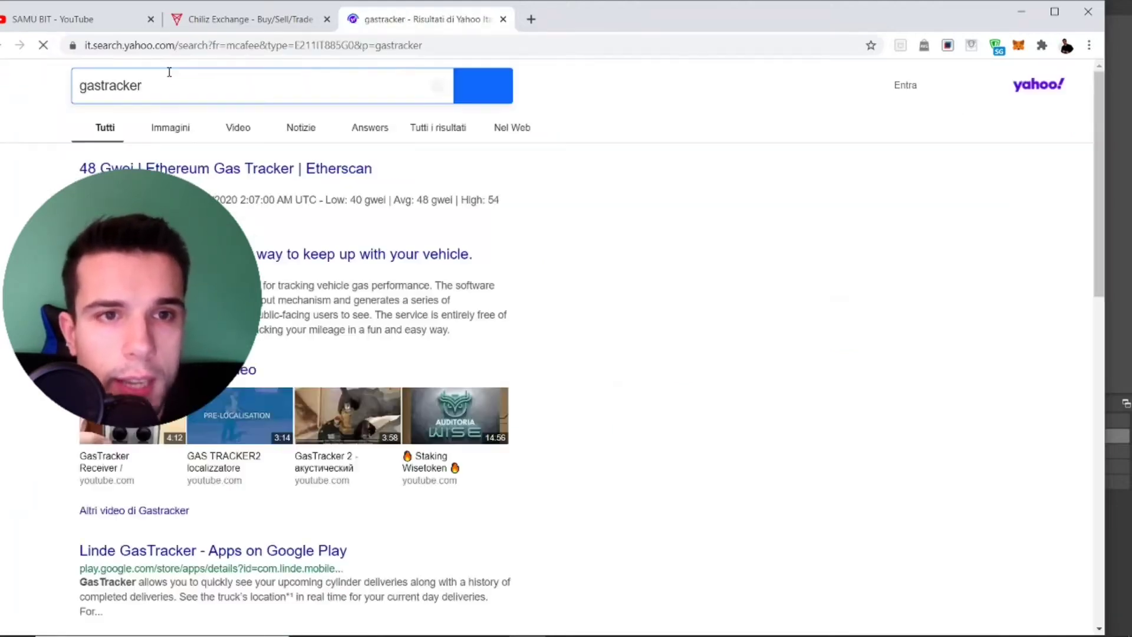
Open Etherscan's Ethereum Gas Tracker from the search results and examine the current gas prices.
{"action": "left_click", "coordinate": [169, 169]}
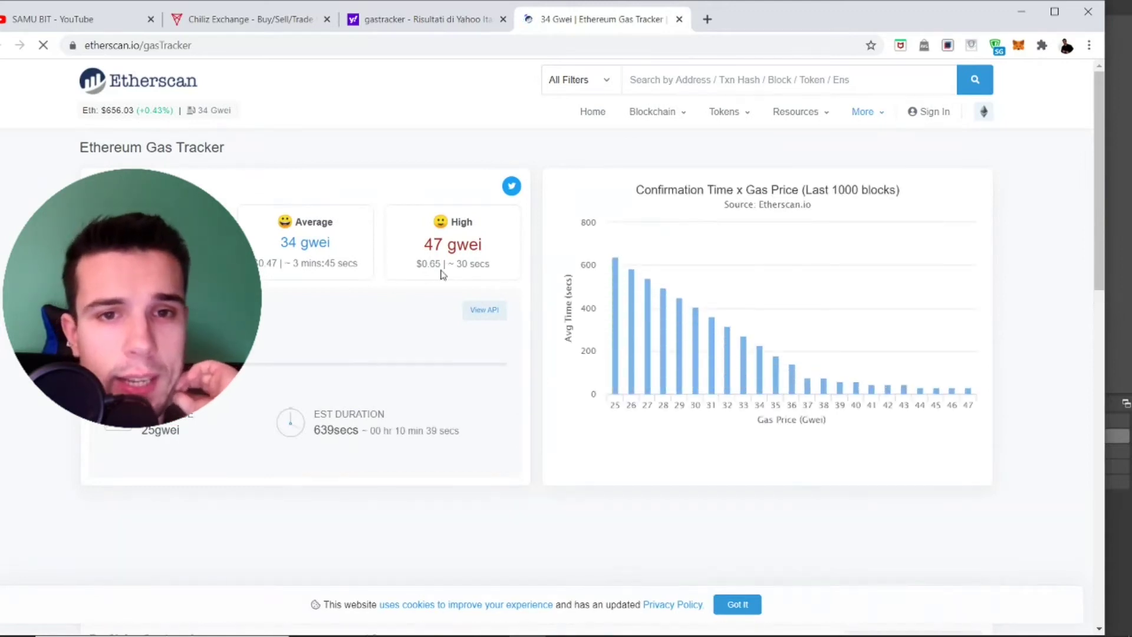
{"action": "scroll", "coordinate": [443, 273], "scroll_direction": "up", "scroll_amount": 5}
{"action": "scroll", "coordinate": [442, 272], "scroll_direction": "down", "scroll_amount": 5}
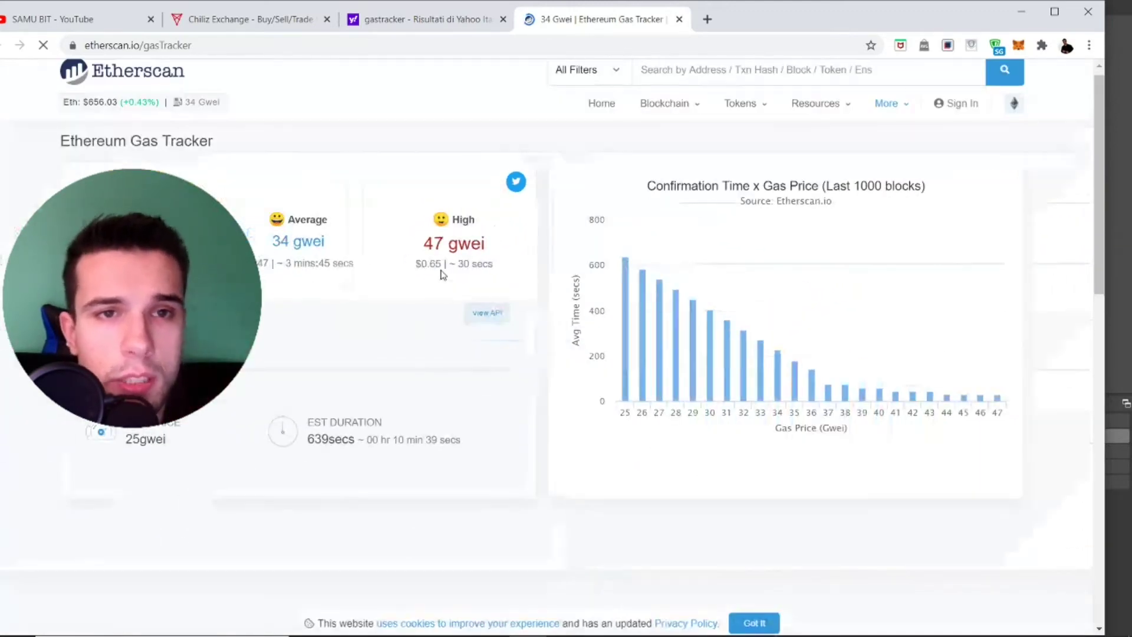
Return to the Chiliz Exchange wallet, check the trading pairs offered for EOS and review the coin list.
{"action": "left_click", "coordinate": [258, 29]}
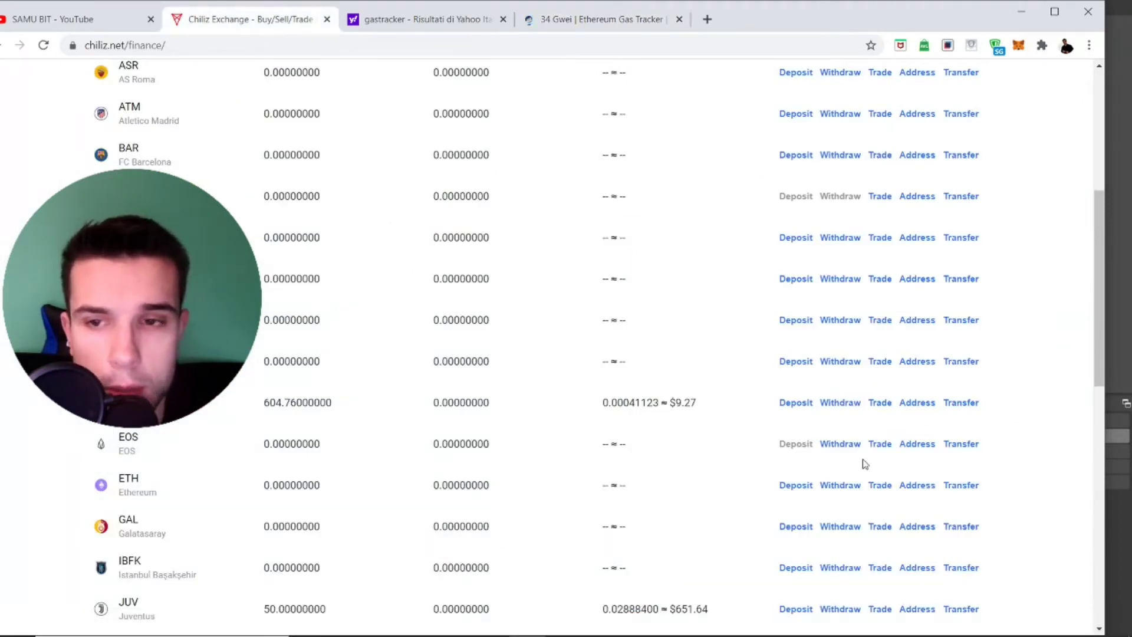
{"action": "left_click", "coordinate": [880, 444]}
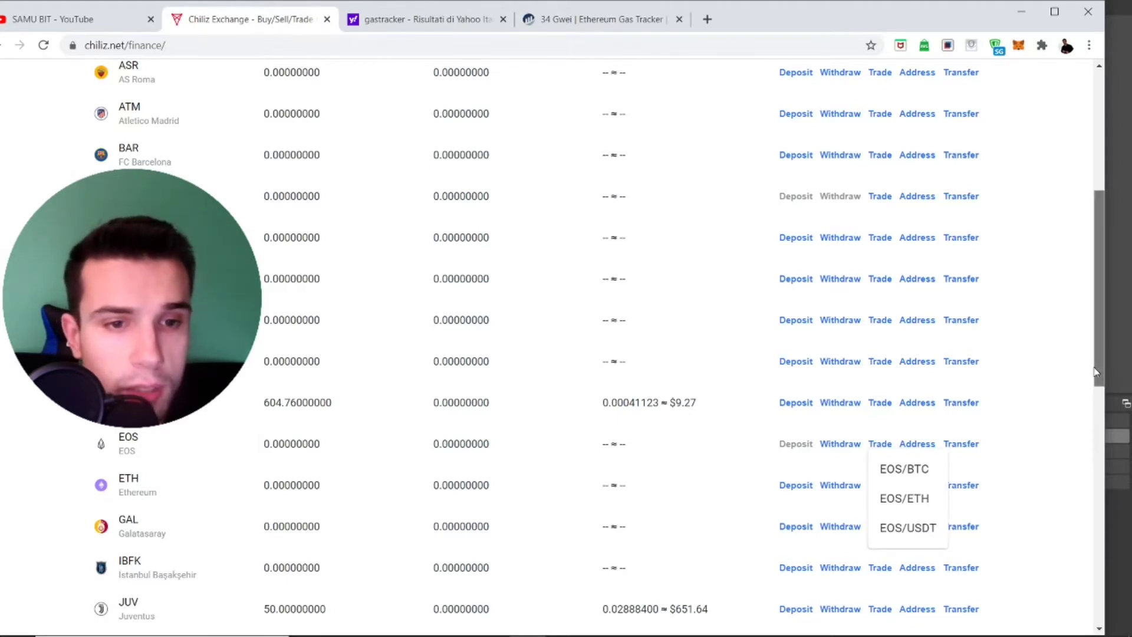
{"action": "left_click_drag", "start_coordinate": [1094, 372], "coordinate": [1095, 383]}
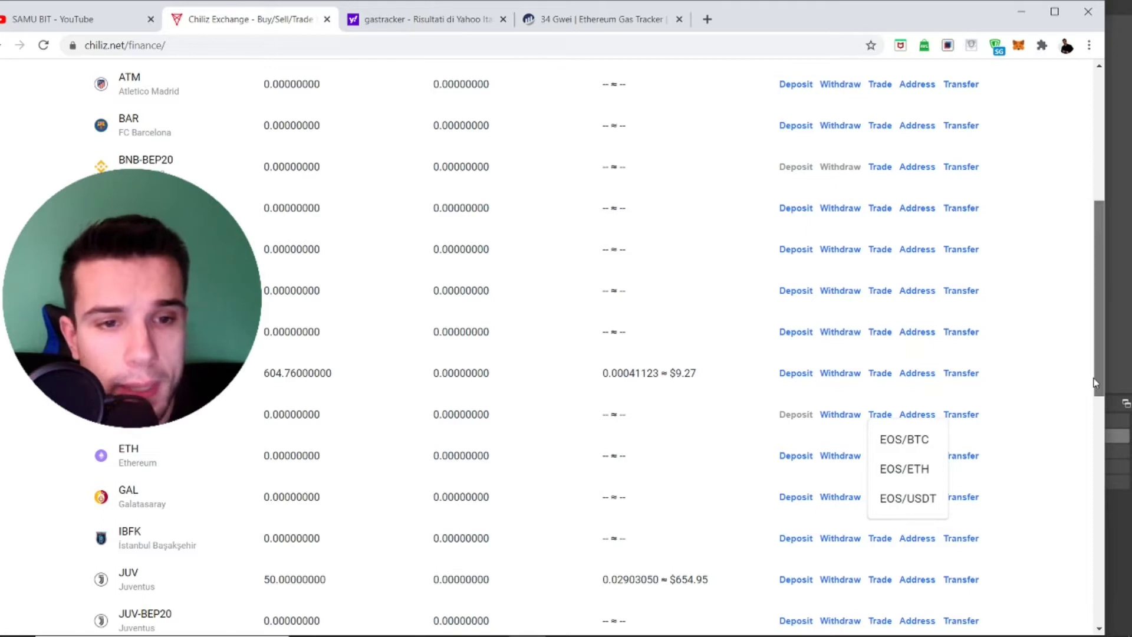
{"action": "left_click_drag", "start_coordinate": [1095, 382], "coordinate": [1094, 472]}
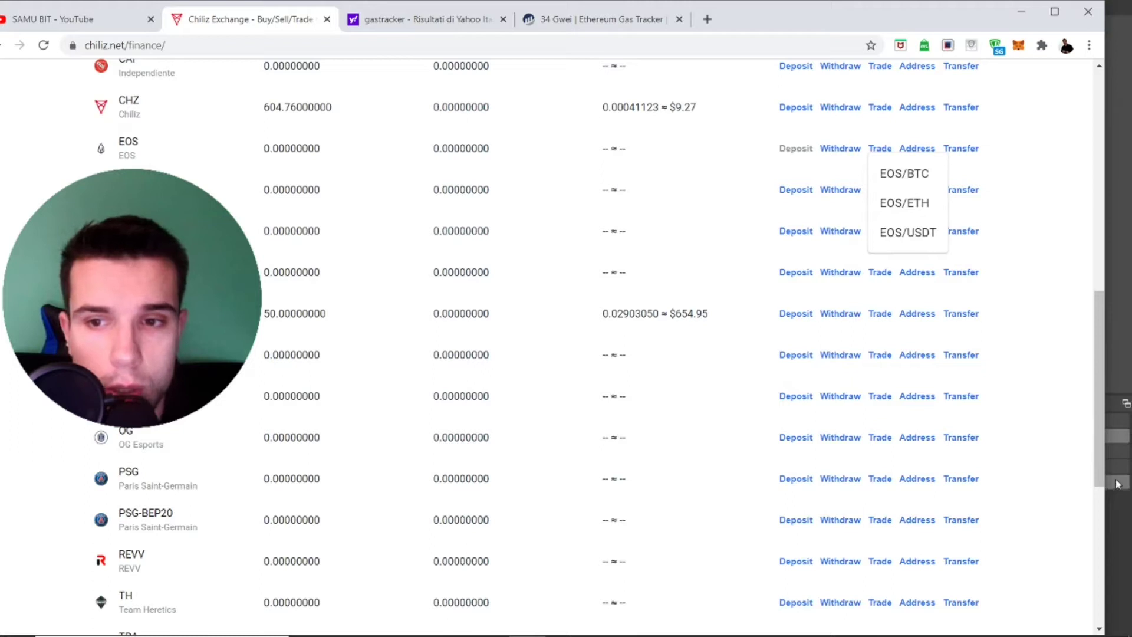
{"action": "left_click_drag", "start_coordinate": [1099, 475], "coordinate": [1100, 585]}
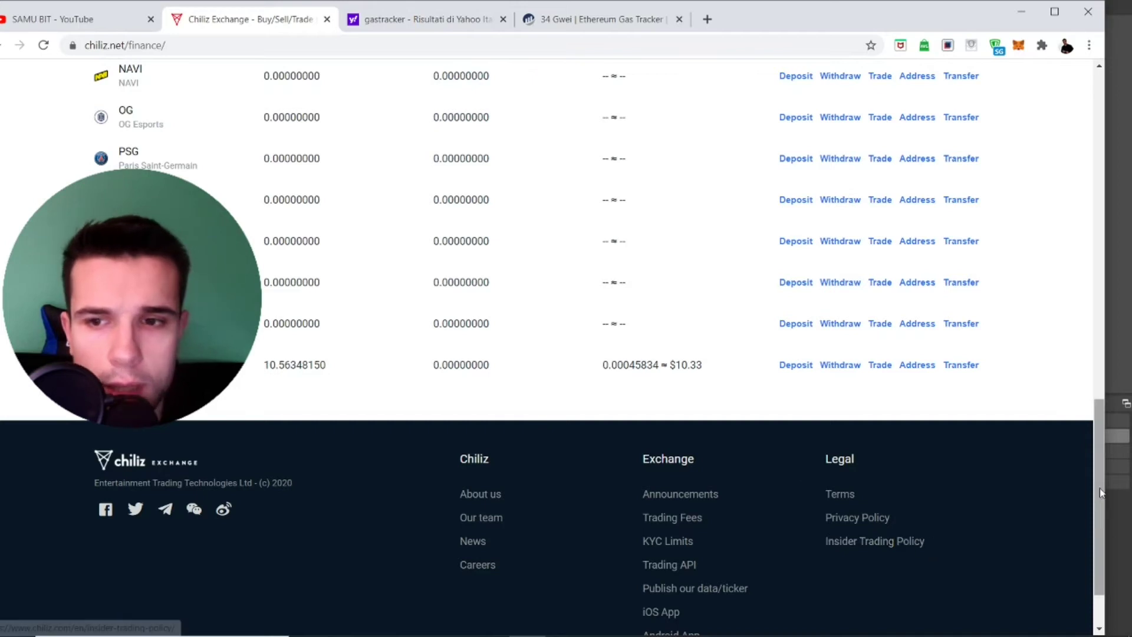
{"action": "left_click_drag", "start_coordinate": [1094, 488], "coordinate": [1067, 180]}
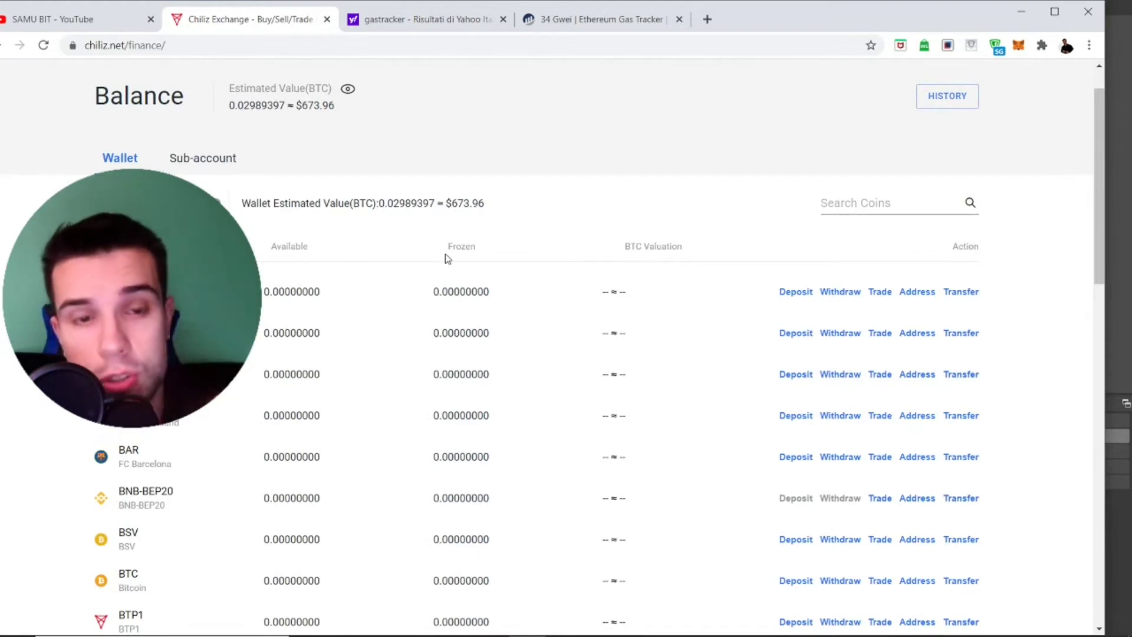
{"action": "left_click_drag", "start_coordinate": [1095, 269], "coordinate": [1096, 546]}
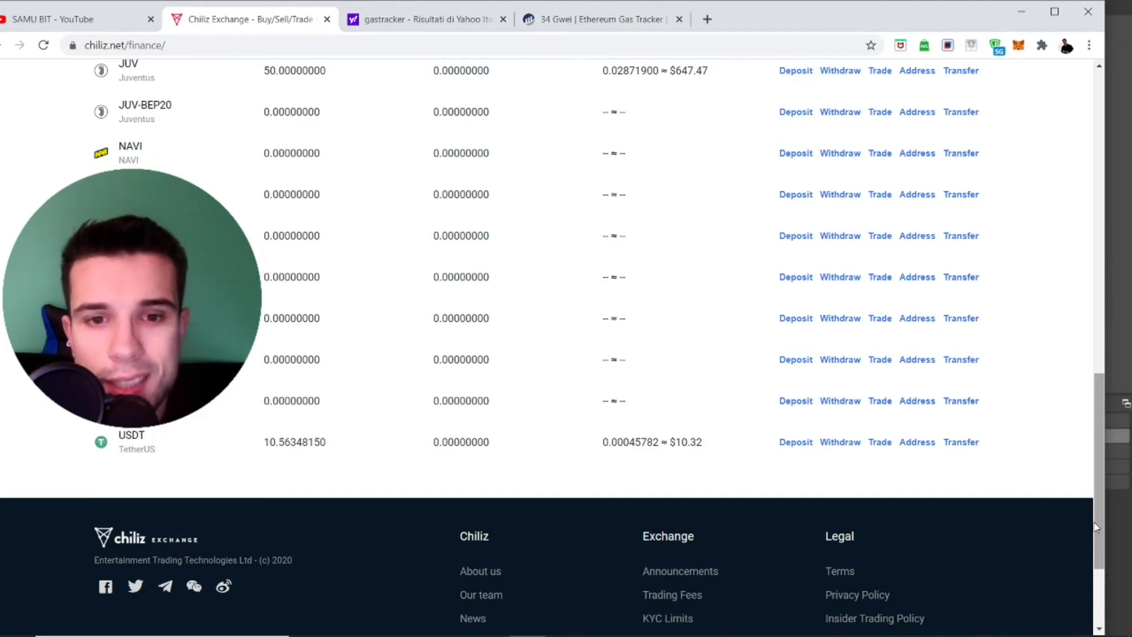
{"action": "left_click_drag", "start_coordinate": [1095, 527], "coordinate": [1068, 203]}
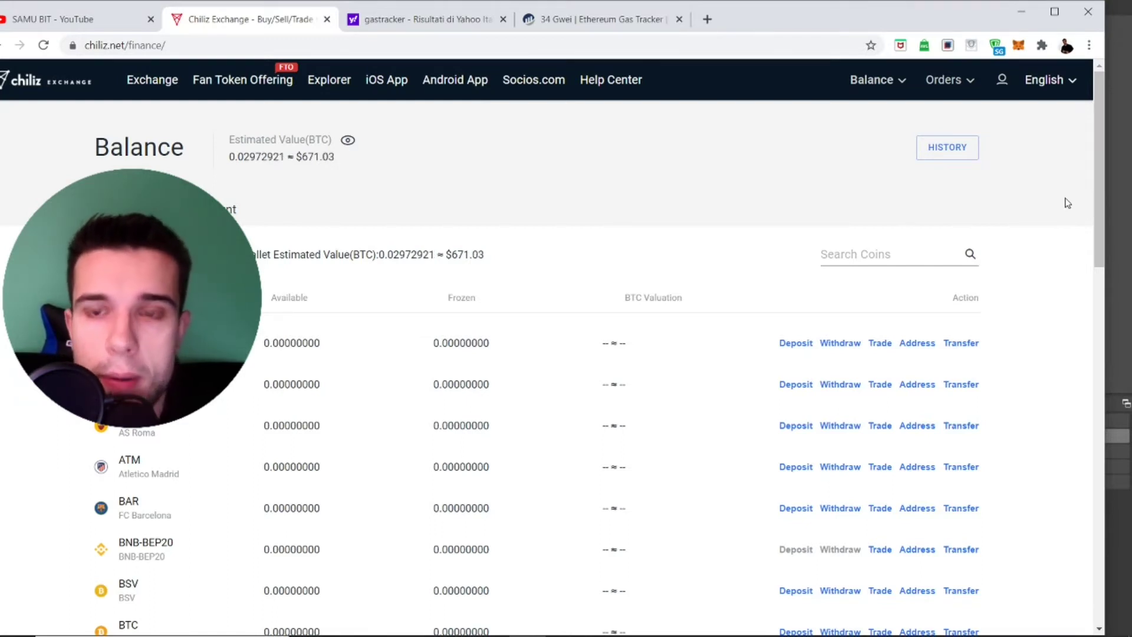
{"action": "left_click_drag", "start_coordinate": [1098, 213], "coordinate": [1099, 245]}
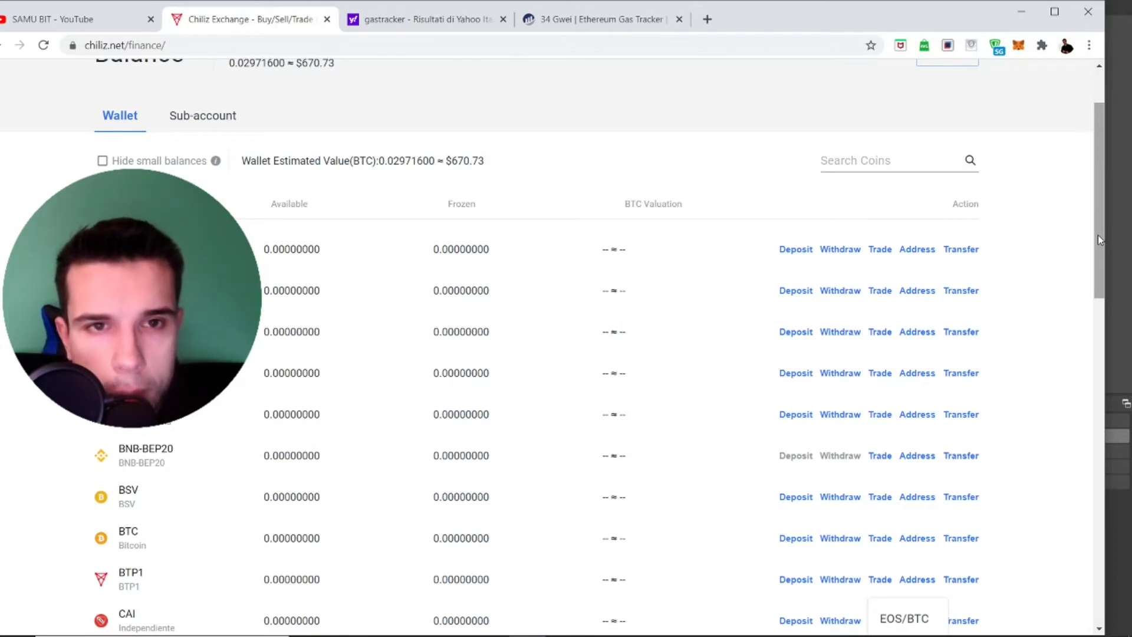
{"action": "left_click_drag", "start_coordinate": [1098, 235], "coordinate": [1109, 121]}
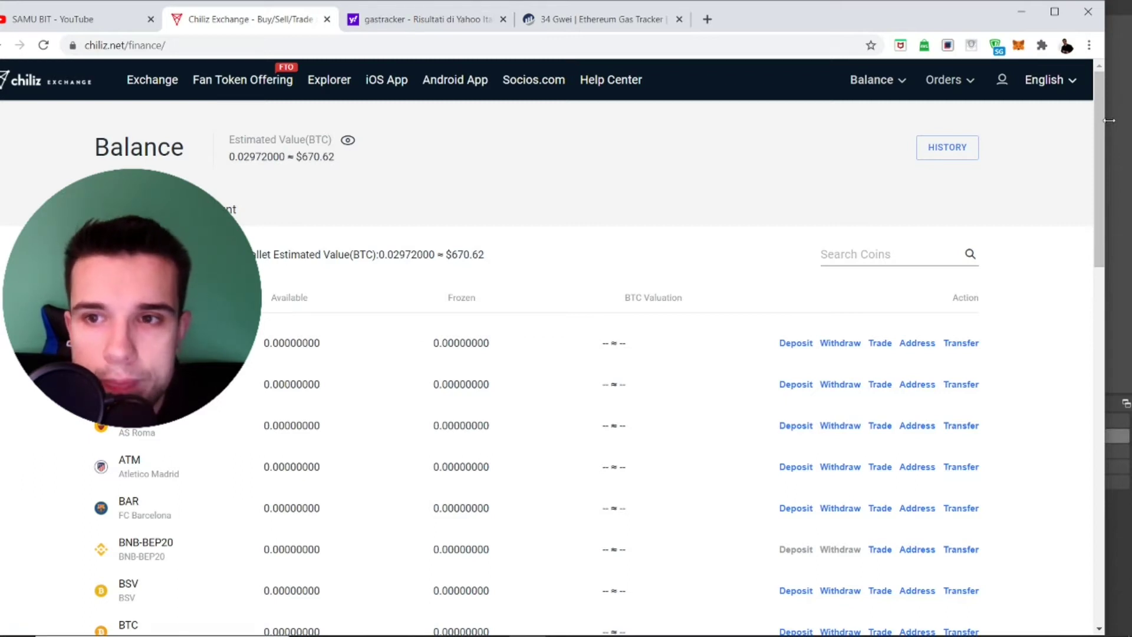
{"action": "left_click_drag", "start_coordinate": [1099, 123], "coordinate": [1084, 258]}
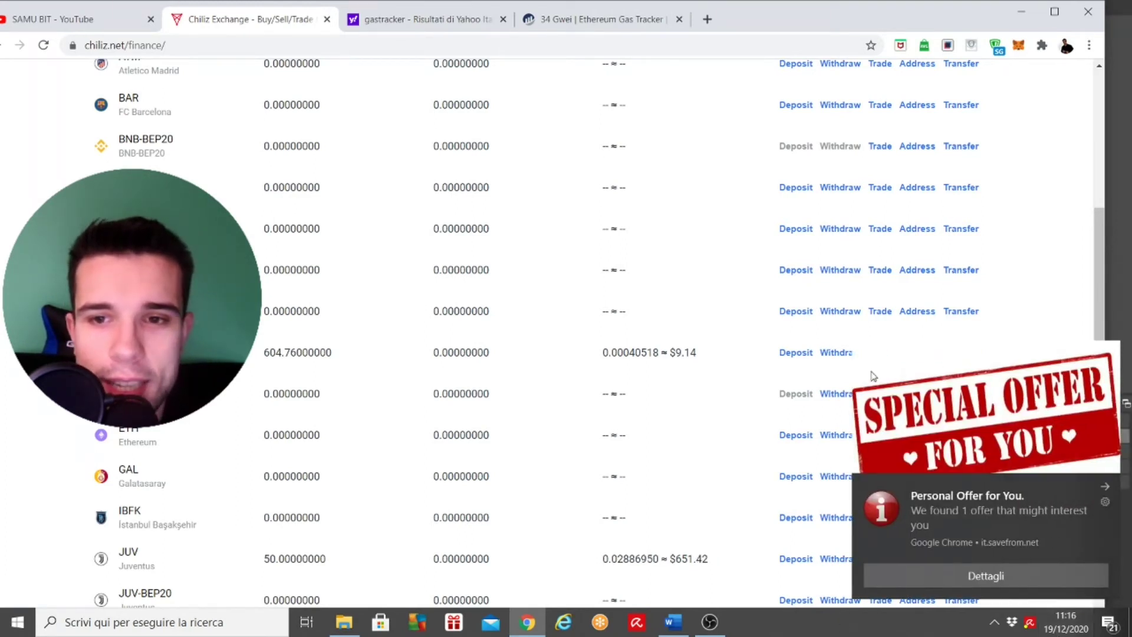
{"action": "left_click_drag", "start_coordinate": [1100, 394], "coordinate": [1095, 242]}
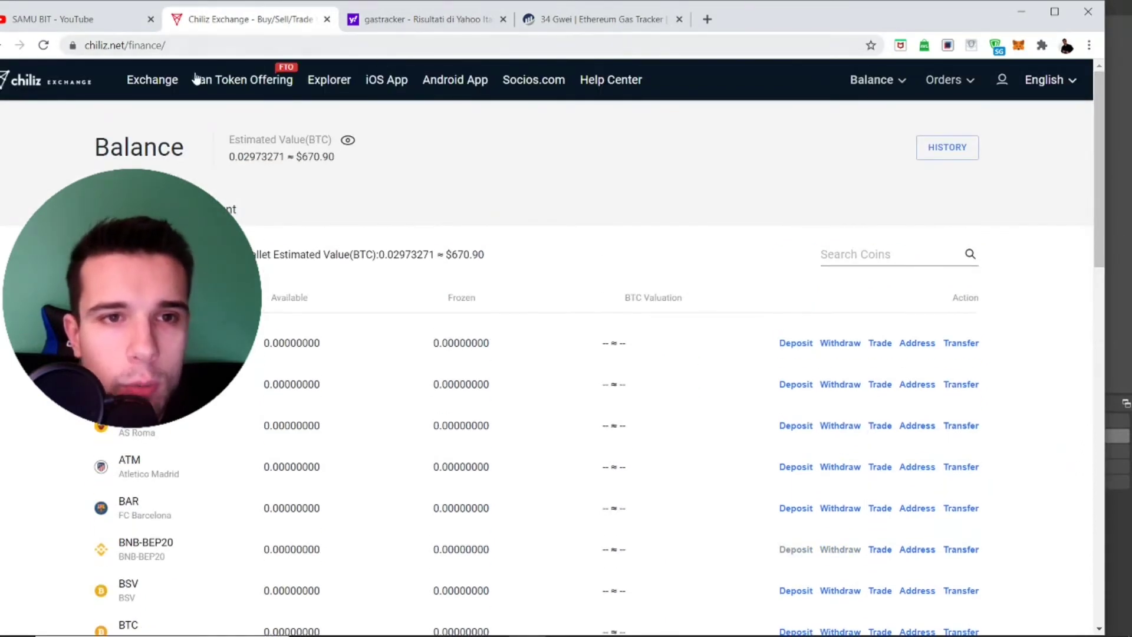
Open the exchange's trading view and select the CHZ/USDT market from the other pairs.
{"action": "left_click", "coordinate": [158, 82]}
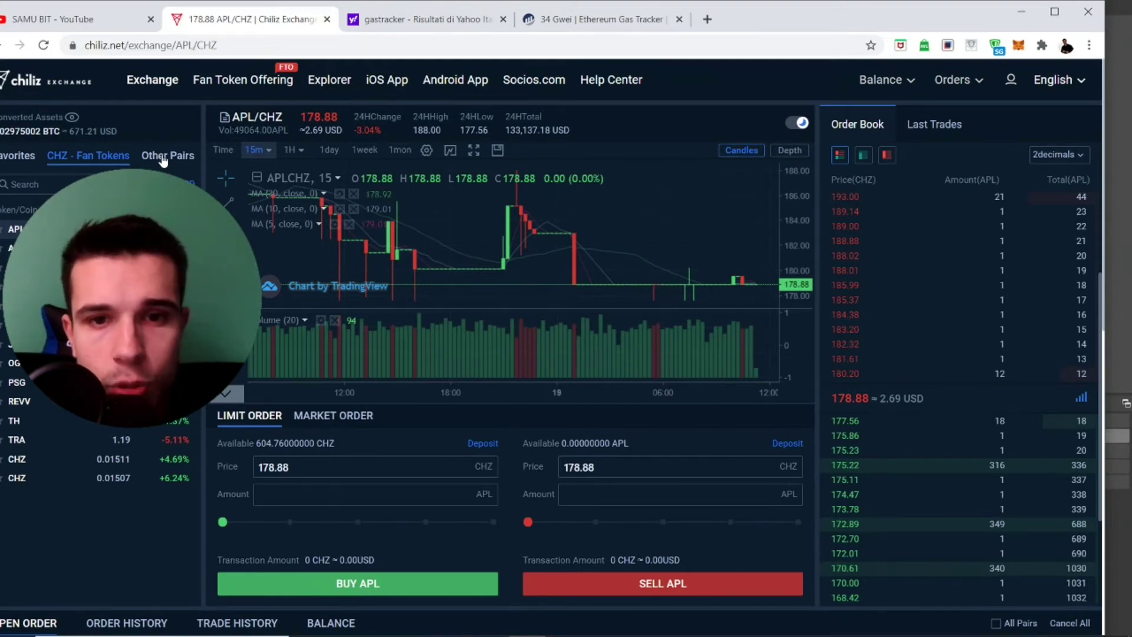
{"action": "left_click", "coordinate": [163, 158]}
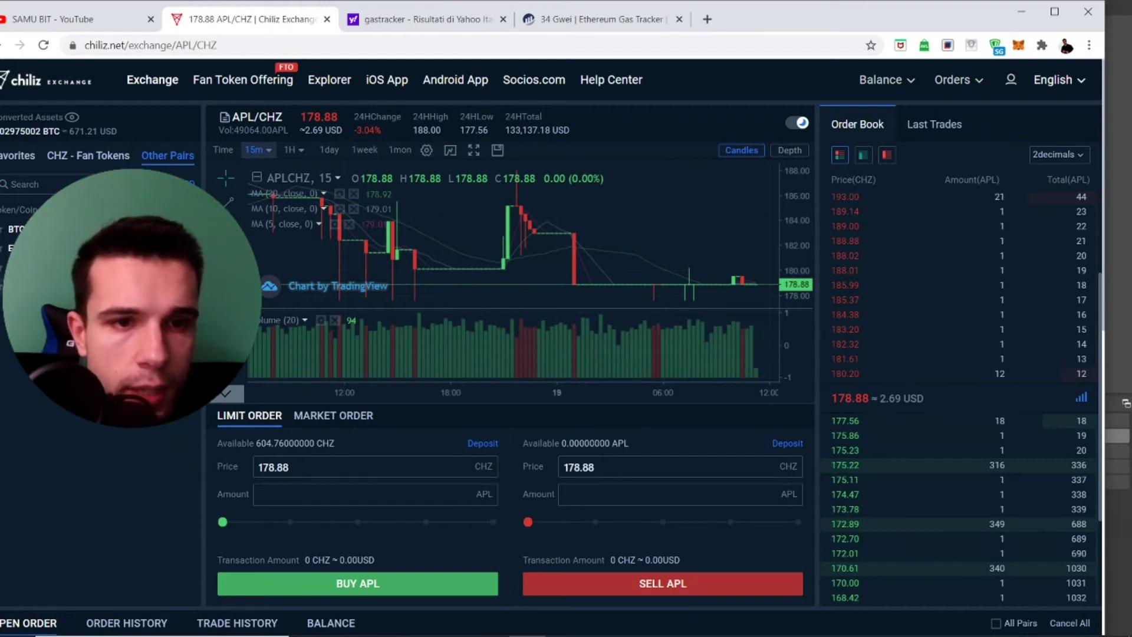
{"action": "left_click", "coordinate": [88, 266]}
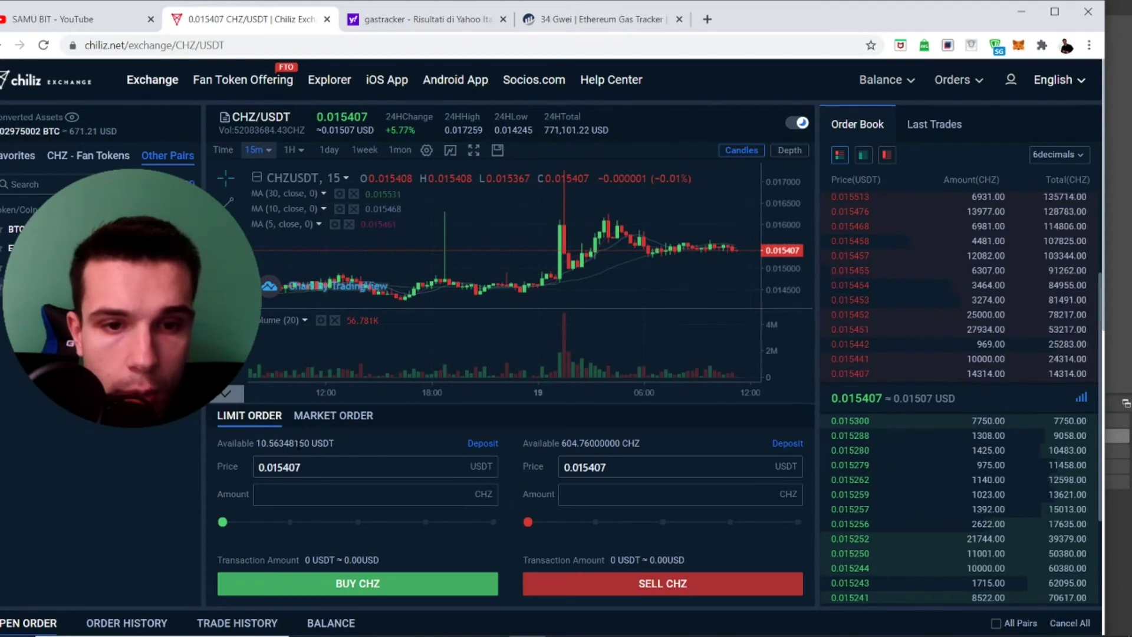
Prepare a market buy order for CHZ using the full available balance, 10.5634 USDT.
{"action": "mouse_move", "coordinate": [225, 524]}
{"action": "left_click", "coordinate": [341, 424]}
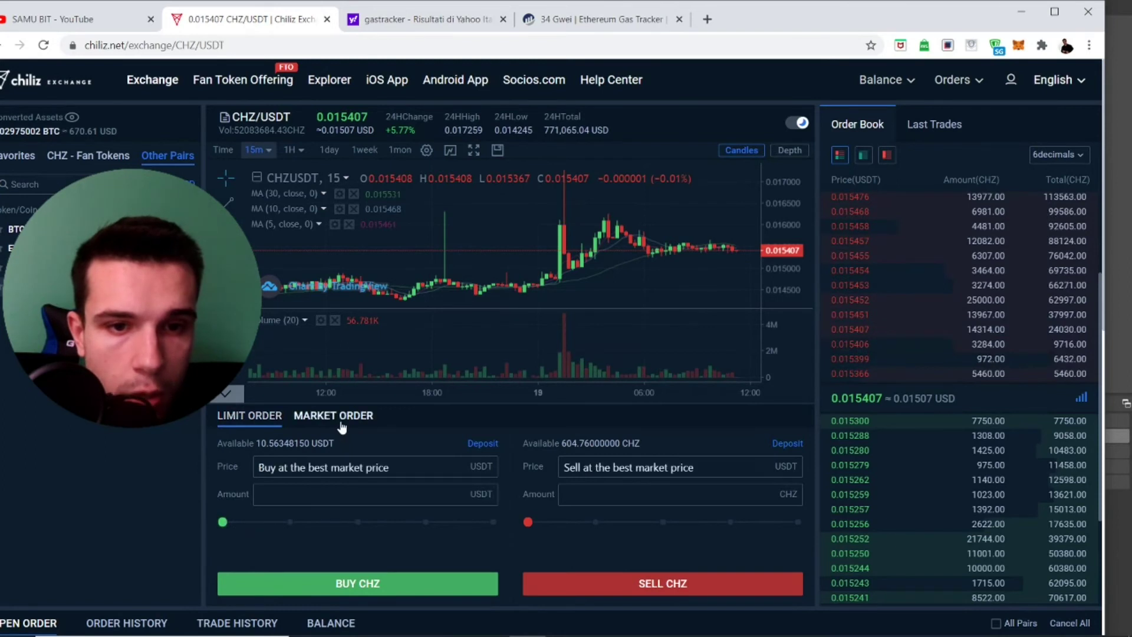
{"action": "mouse_move", "coordinate": [225, 524]}
{"action": "left_click_drag", "start_coordinate": [230, 530], "coordinate": [499, 547]}
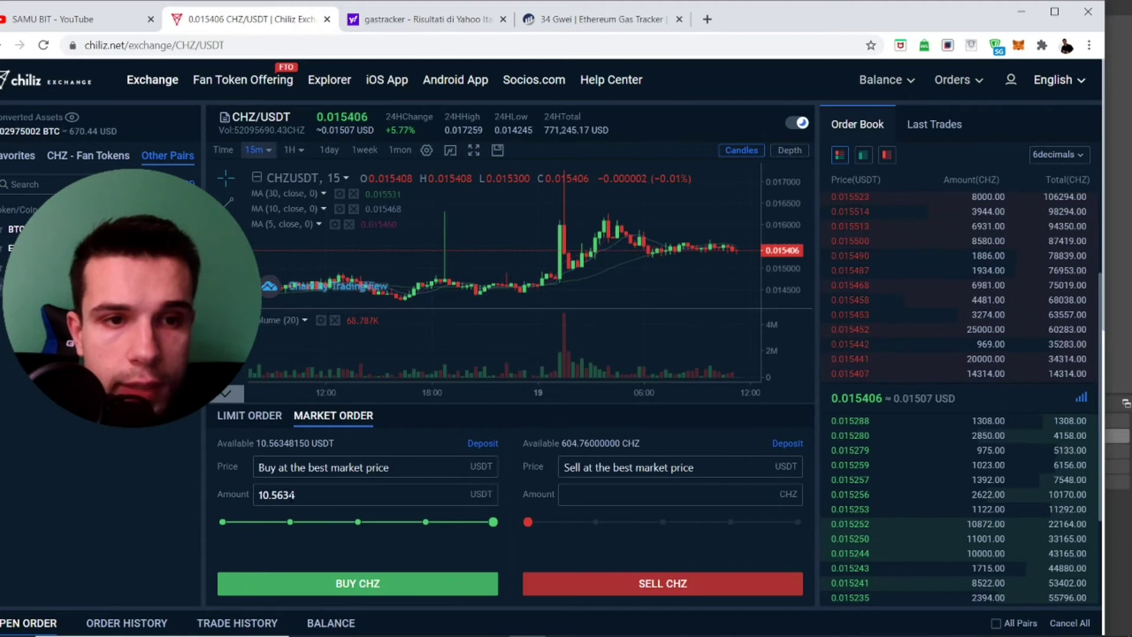
Search the CHZ fan tokens for "juv" and select the JUV market.
{"action": "left_click", "coordinate": [93, 156]}
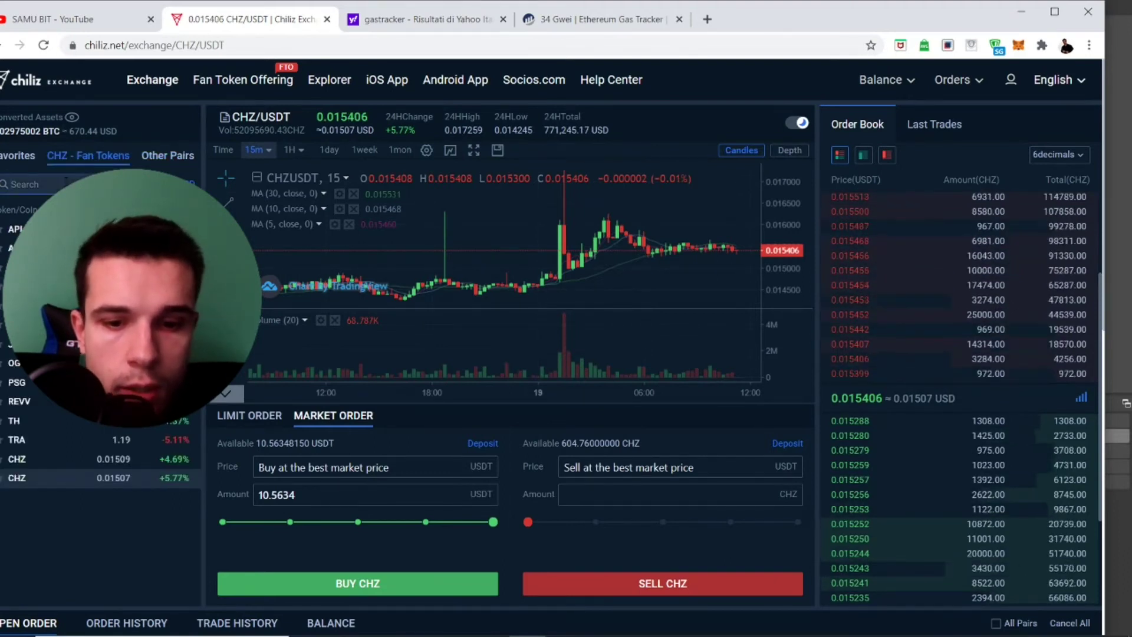
{"action": "left_click", "coordinate": [66, 182]}
{"action": "type", "text": "juv"}
{"action": "left_click", "coordinate": [15, 229]}
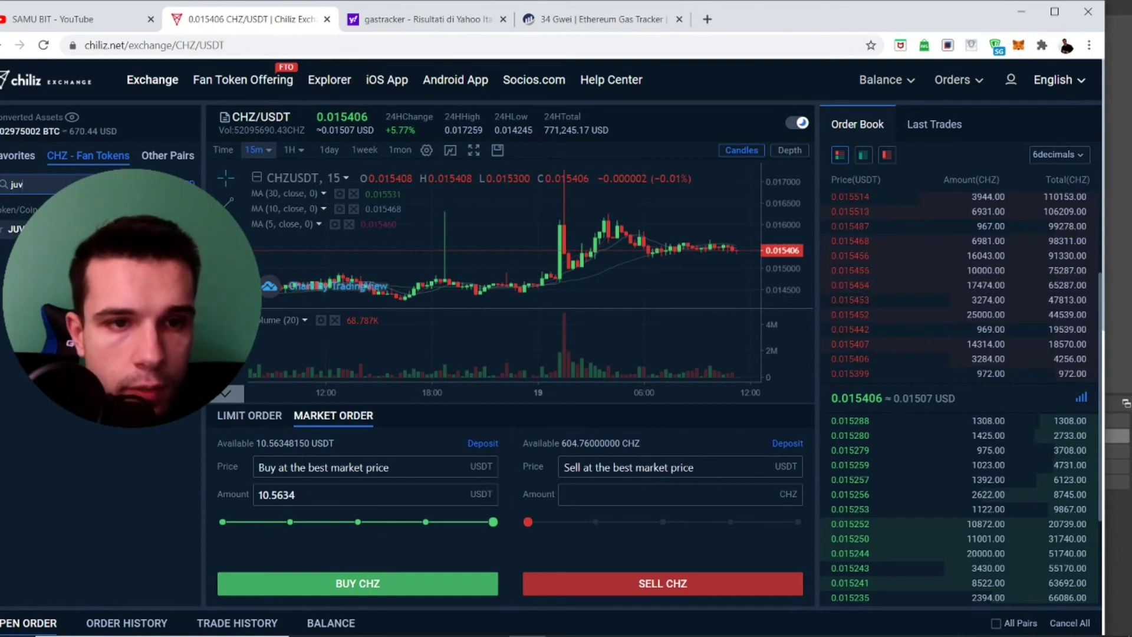